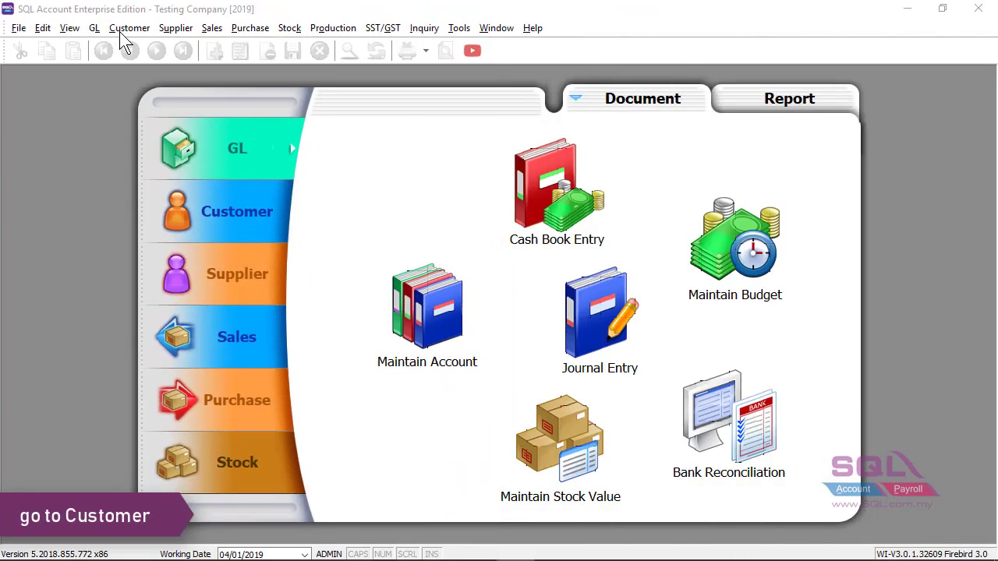
Start a new customer deposit for ALPHA & BETA COMPUTER, keeping PREPAYMENT as the deposit account
left_click(129, 28)
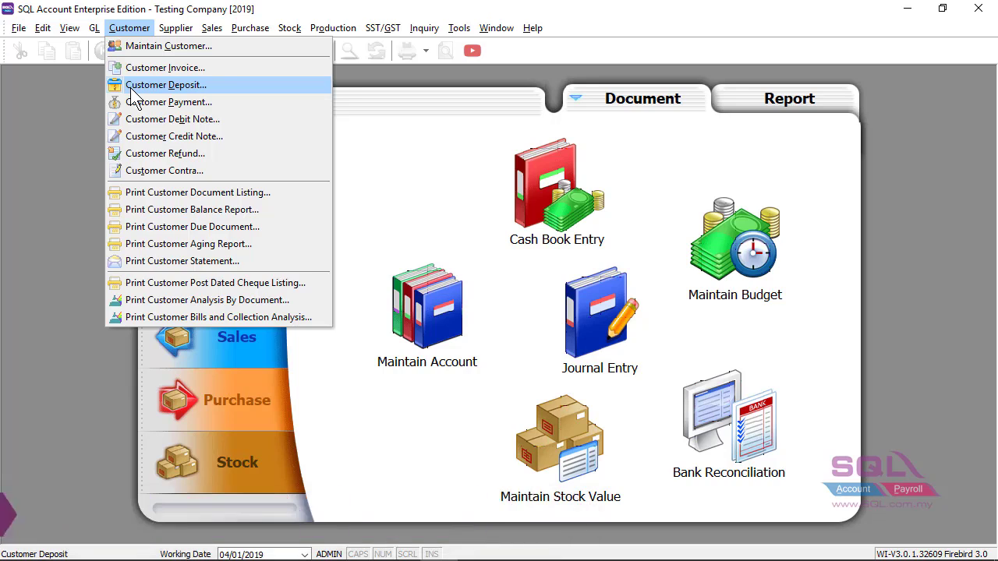
left_click(135, 87)
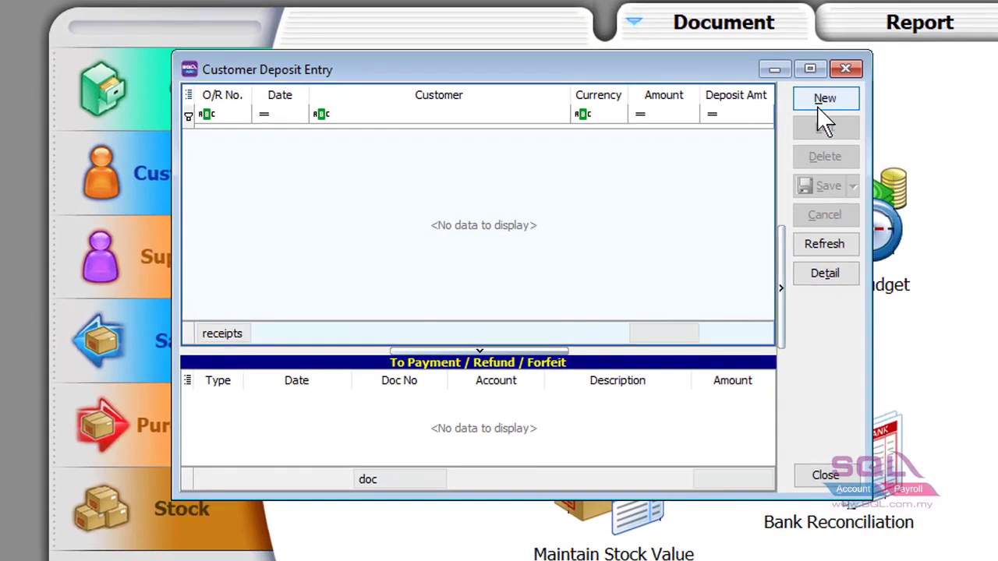
left_click(820, 105)
left_click(407, 96)
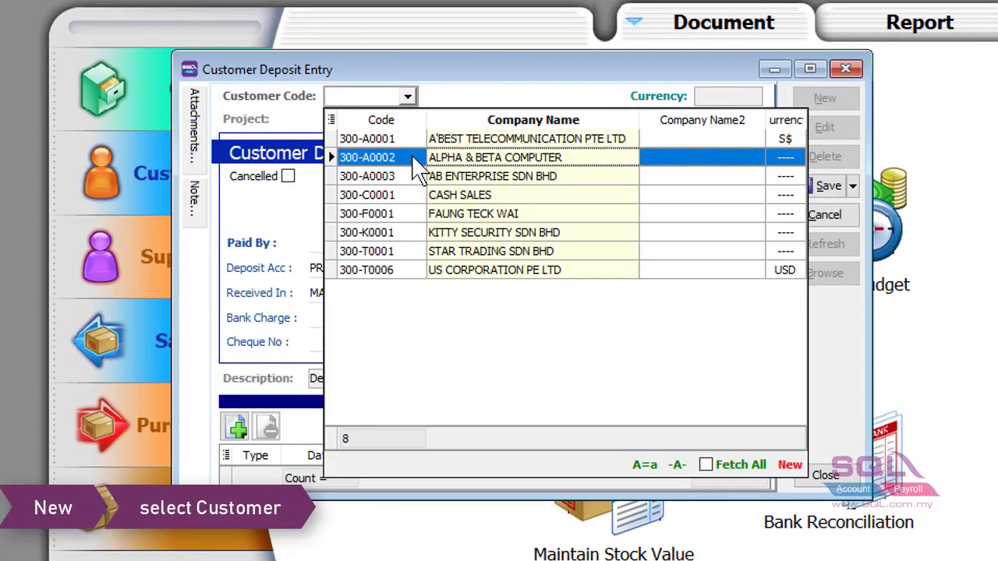
left_click(415, 158)
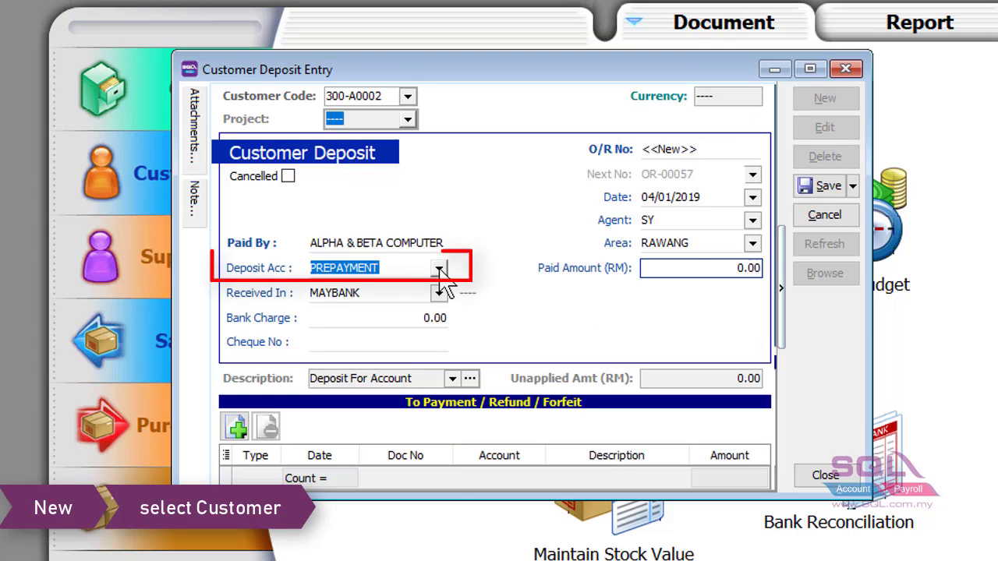
left_click(439, 269)
left_click(439, 269)
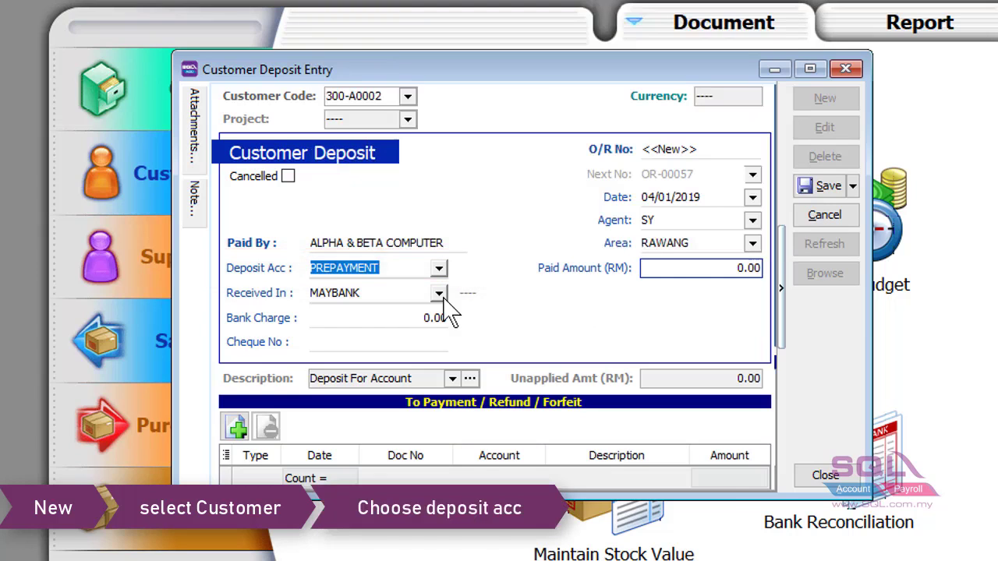
Set the deposit's paid amount to RM 100 and save it without entering a cheque number
left_click(722, 268)
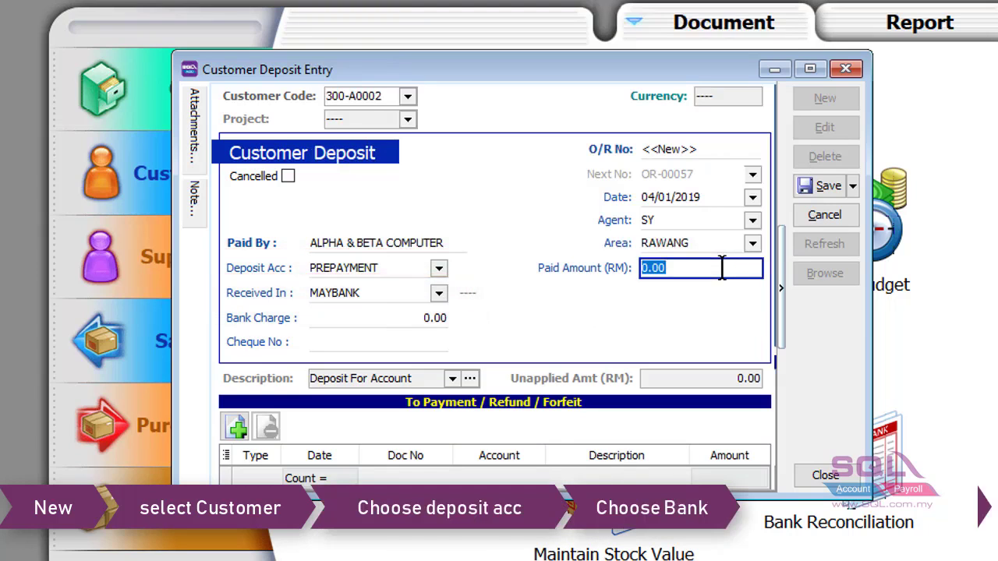
type("100")
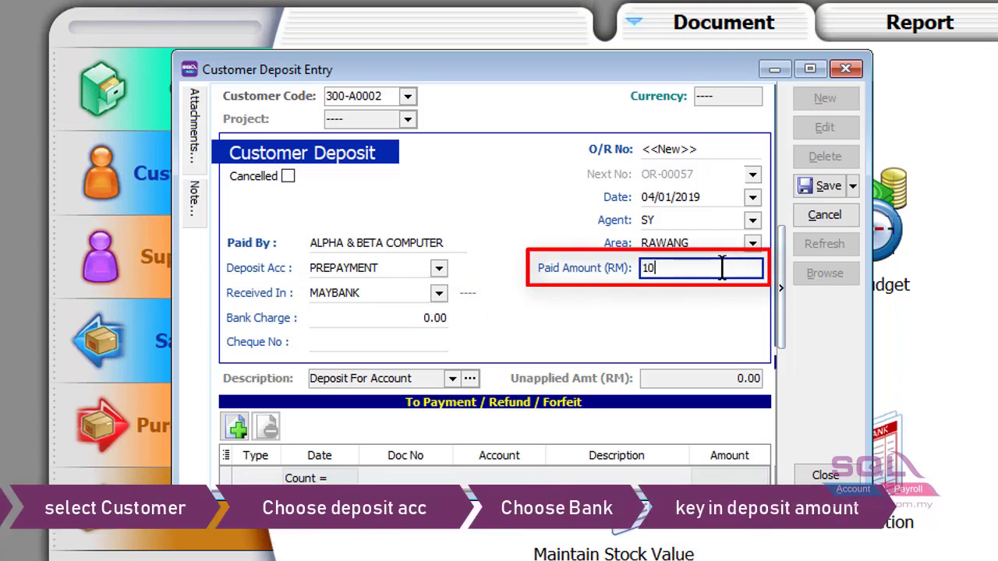
left_click(826, 187)
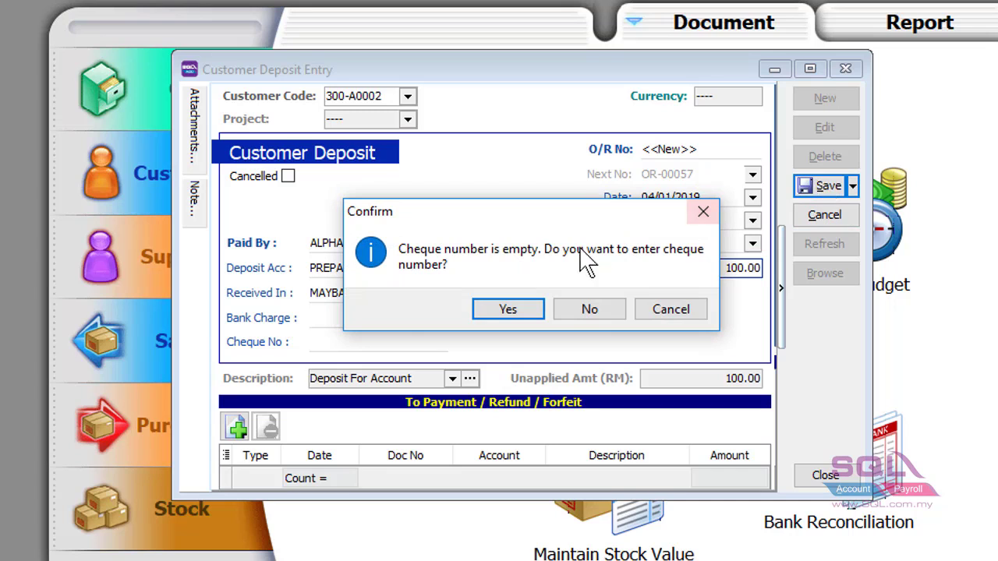
left_click(577, 312)
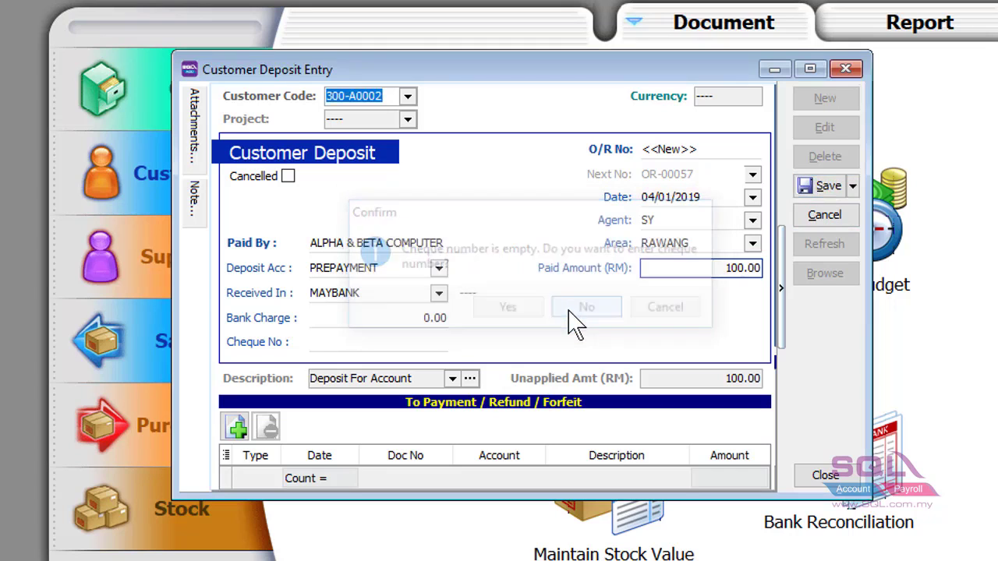
Show the double entry of the saved customer deposit
right_click(809, 324)
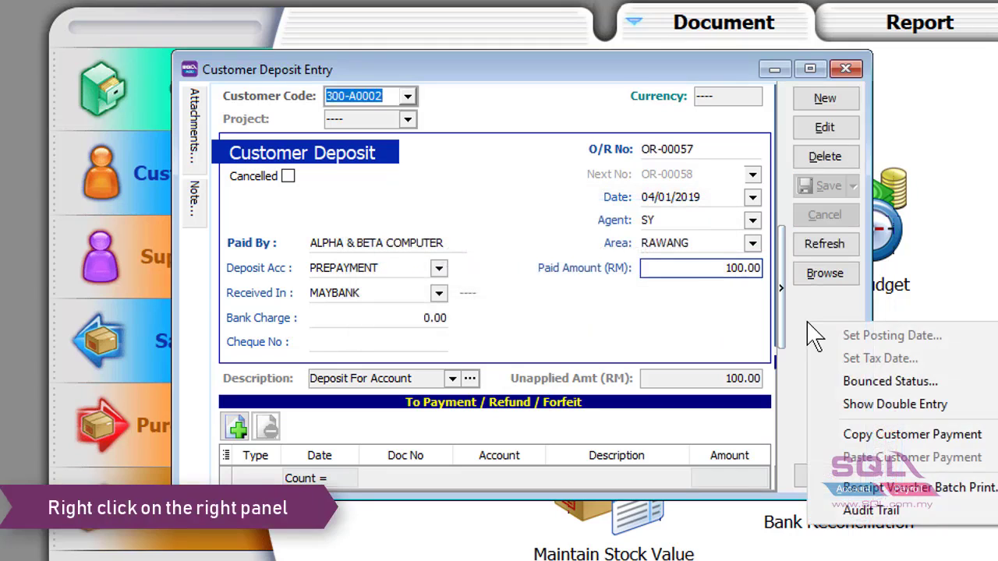
left_click(846, 408)
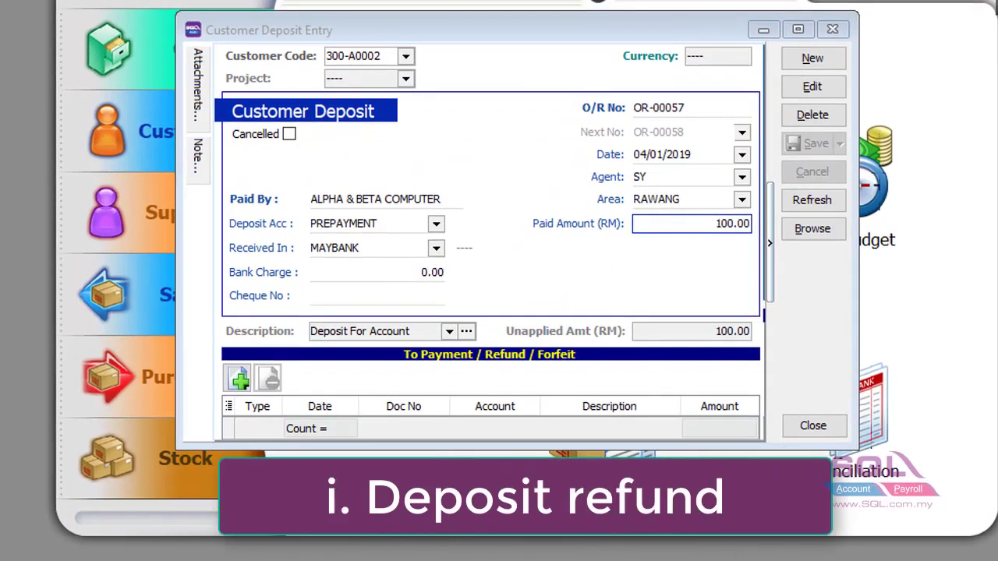
Enlarge the deposit entry window downwards and start a deposit refund dated 07/01/2019
left_click_drag(683, 444, 686, 513)
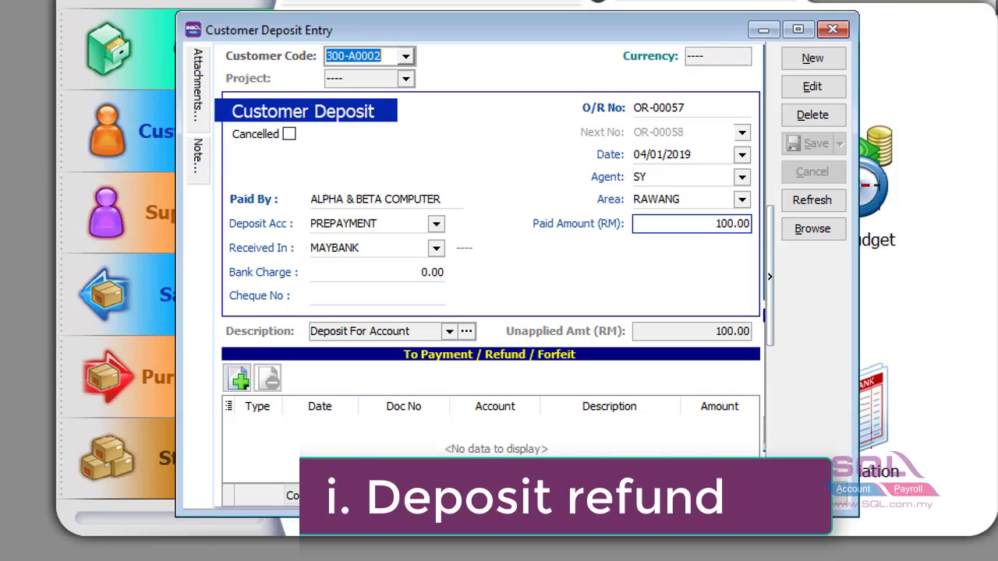
left_click(242, 387)
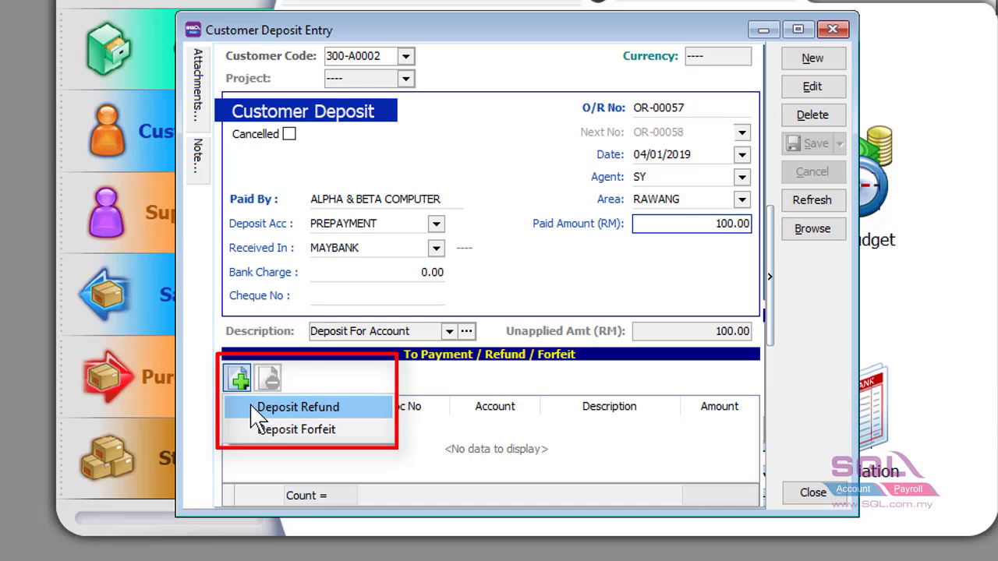
left_click(288, 407)
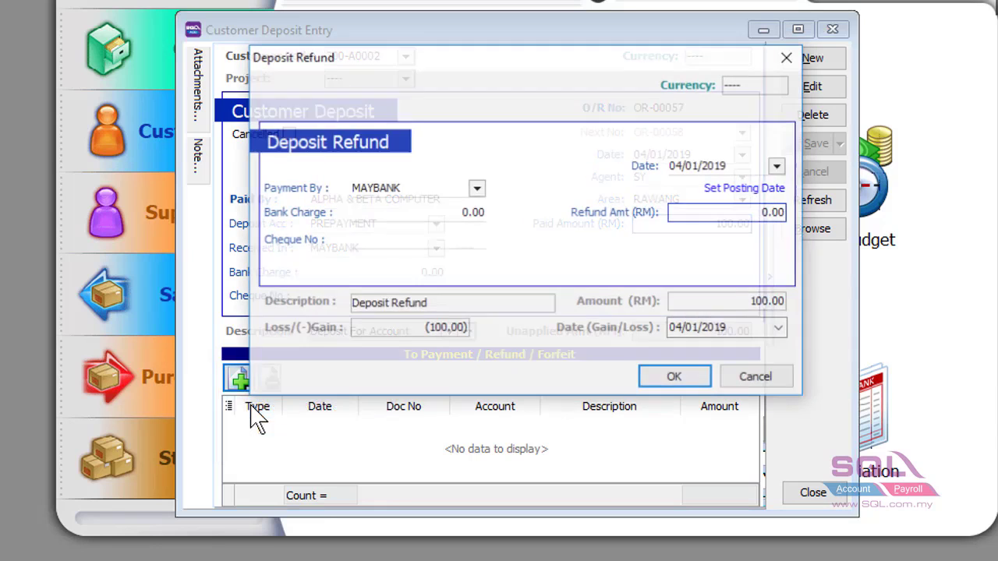
left_click(778, 166)
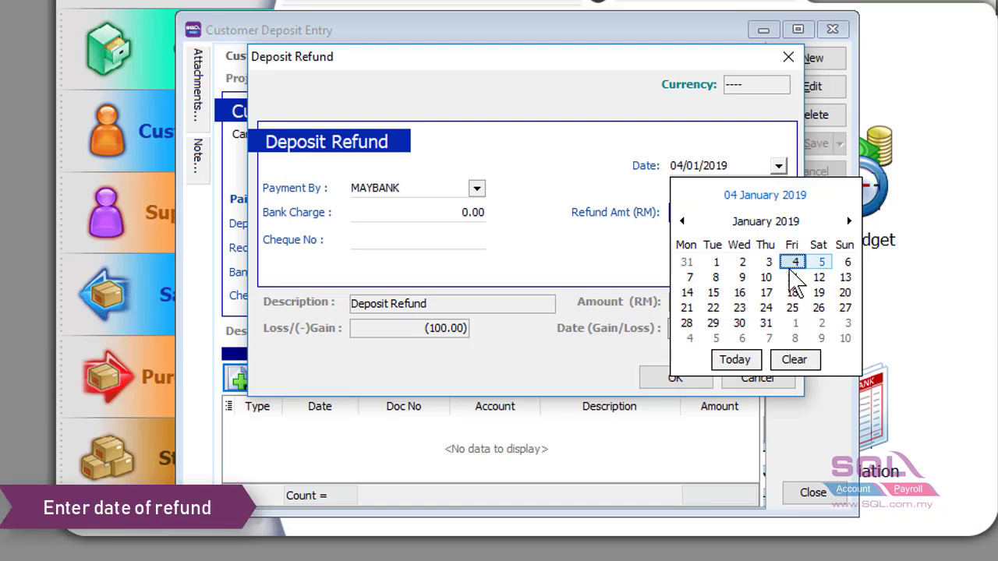
left_click(689, 278)
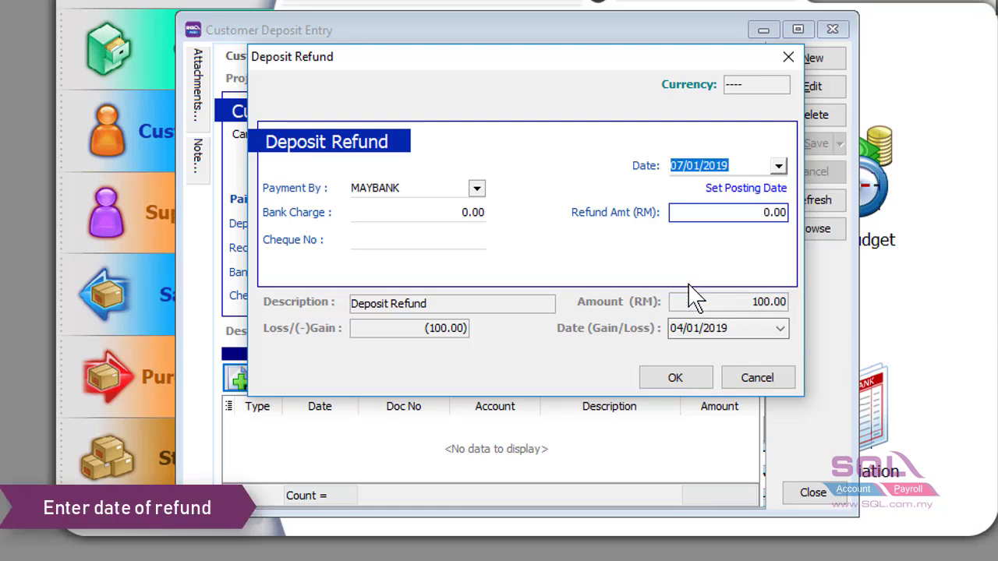
Choose MAYBANK as the refund's payment method, set the refund amount to RM 50 and confirm the refund
left_click(476, 189)
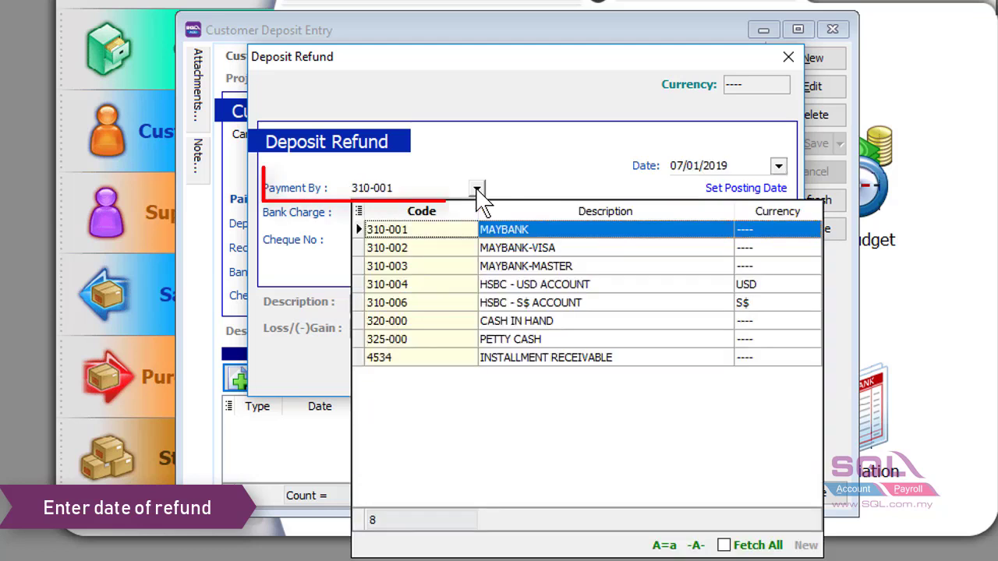
left_click(485, 230)
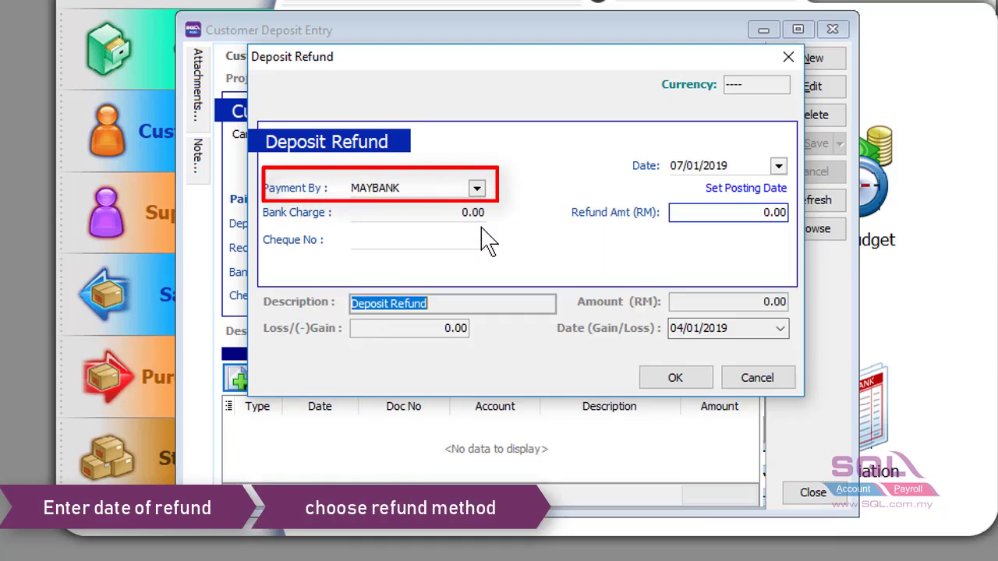
left_click(429, 242)
left_click(739, 212)
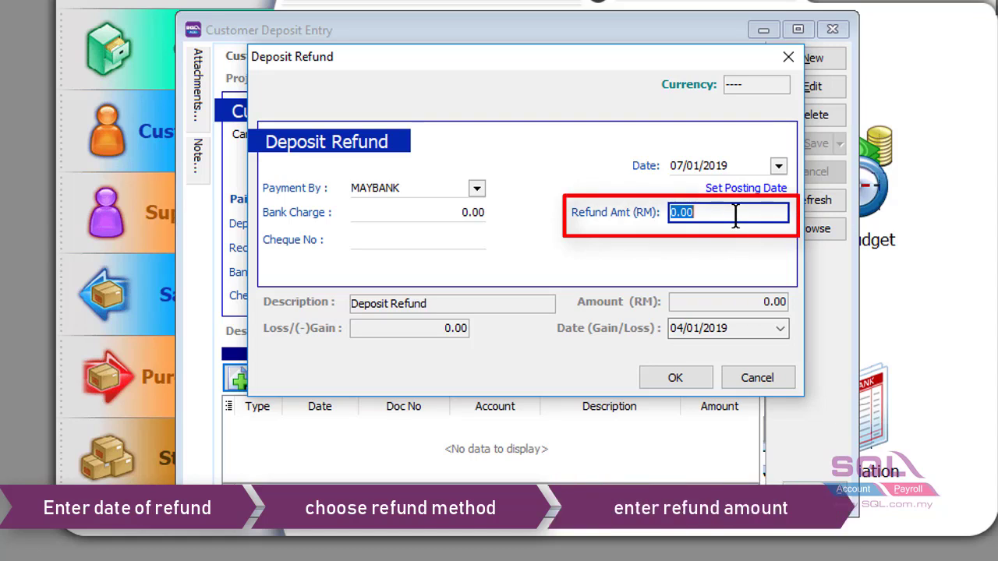
type("50")
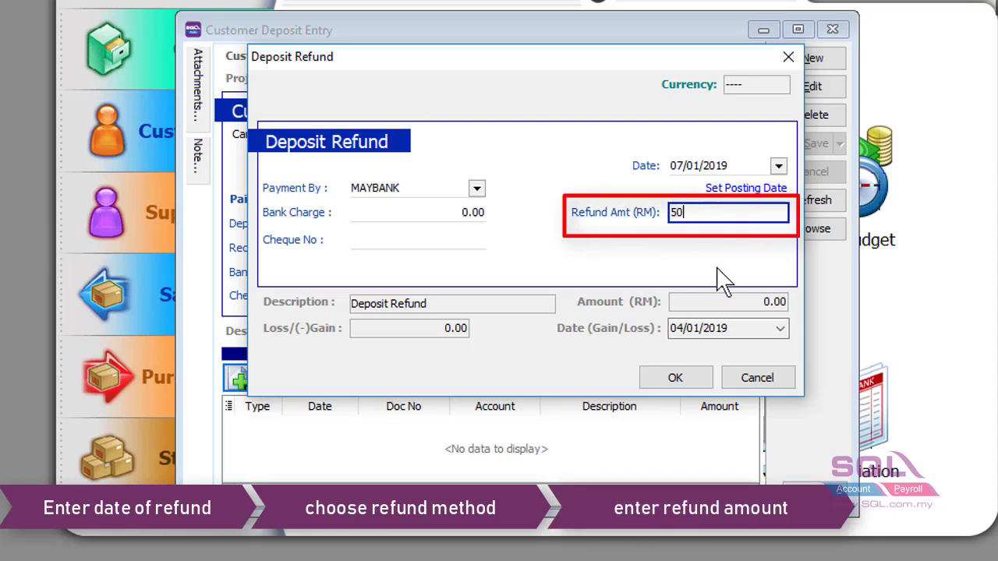
left_click(673, 381)
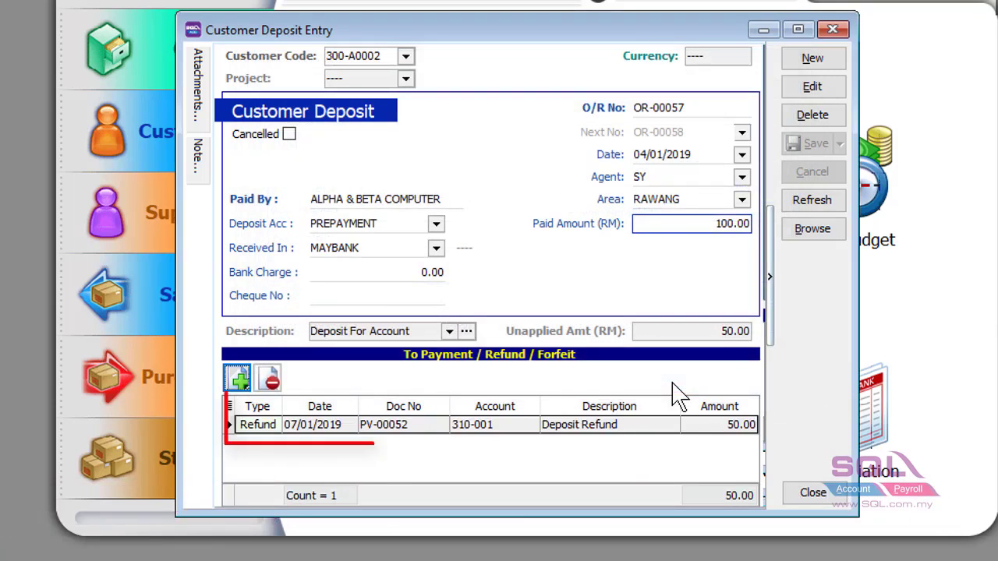
left_click(397, 431)
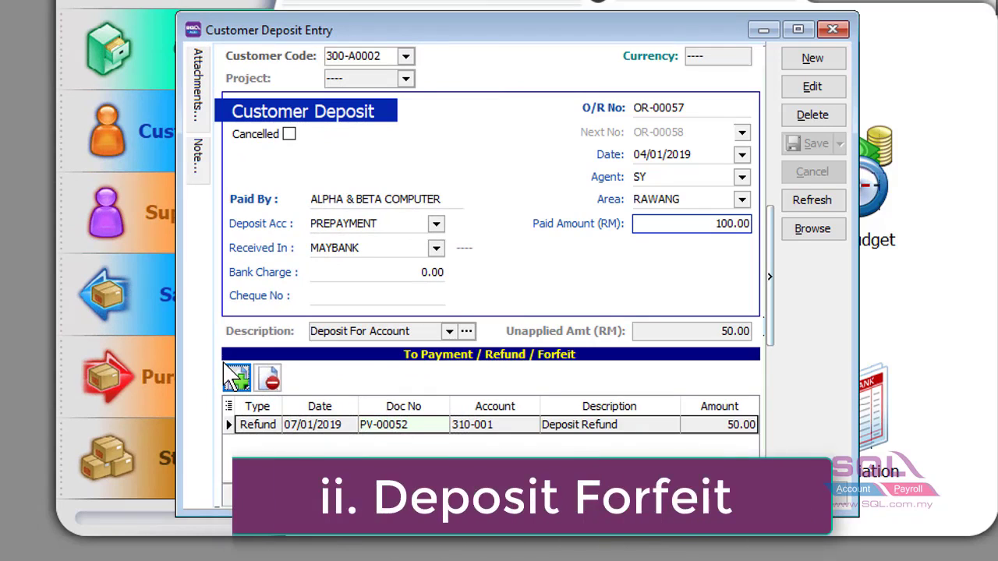
Start a deposit forfeit on the same customer deposit, dated 09/01/2019
left_click(237, 379)
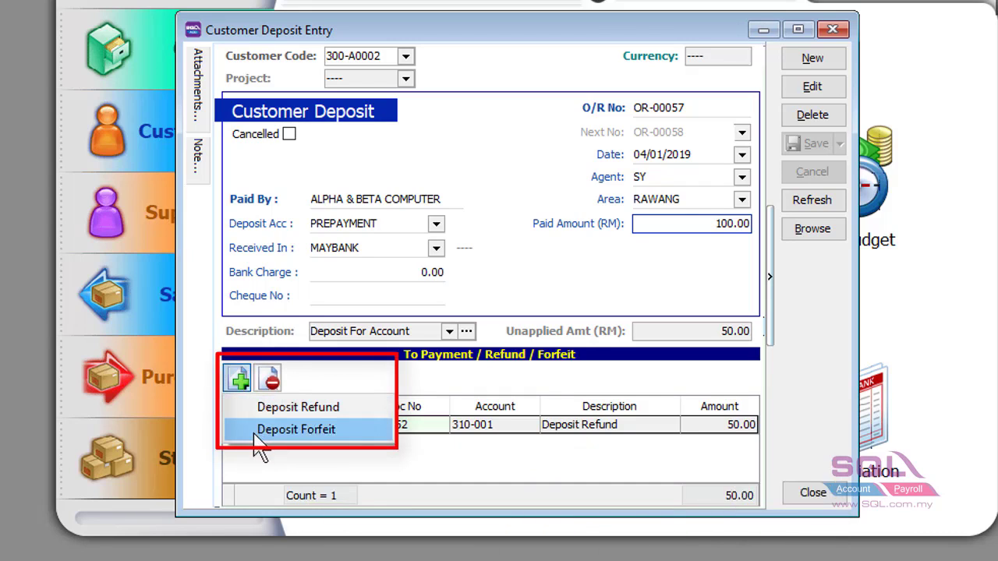
left_click(296, 430)
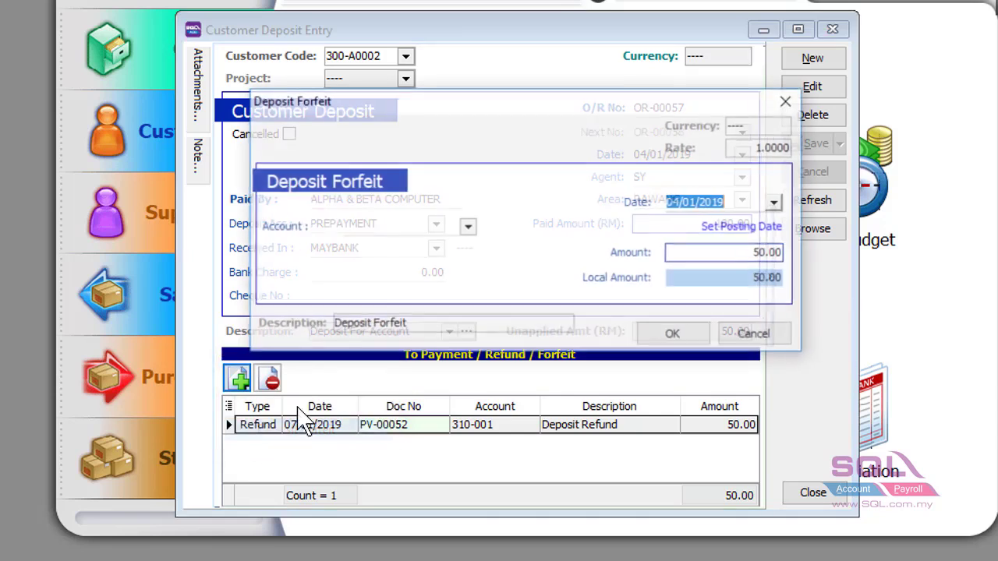
left_click(777, 204)
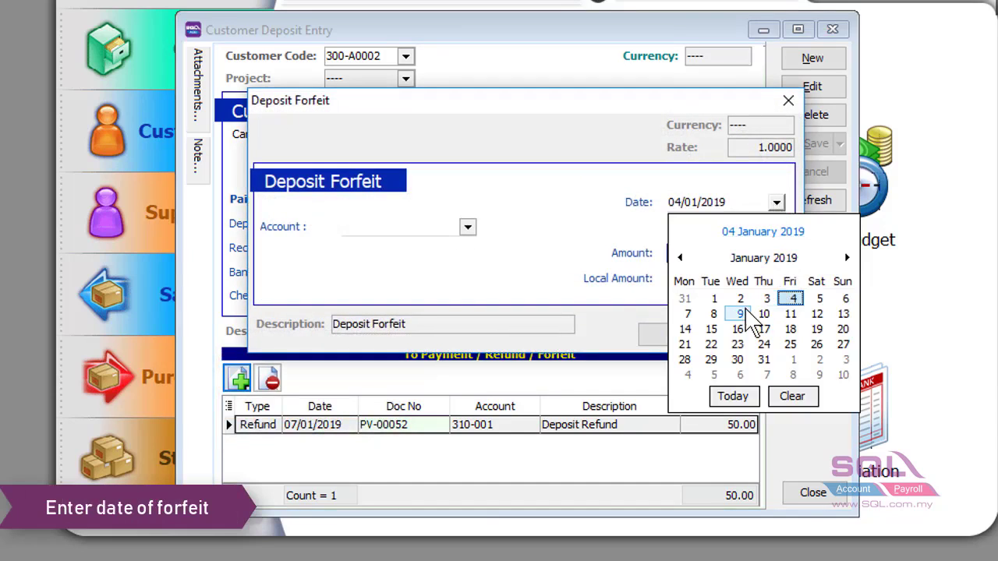
left_click(741, 314)
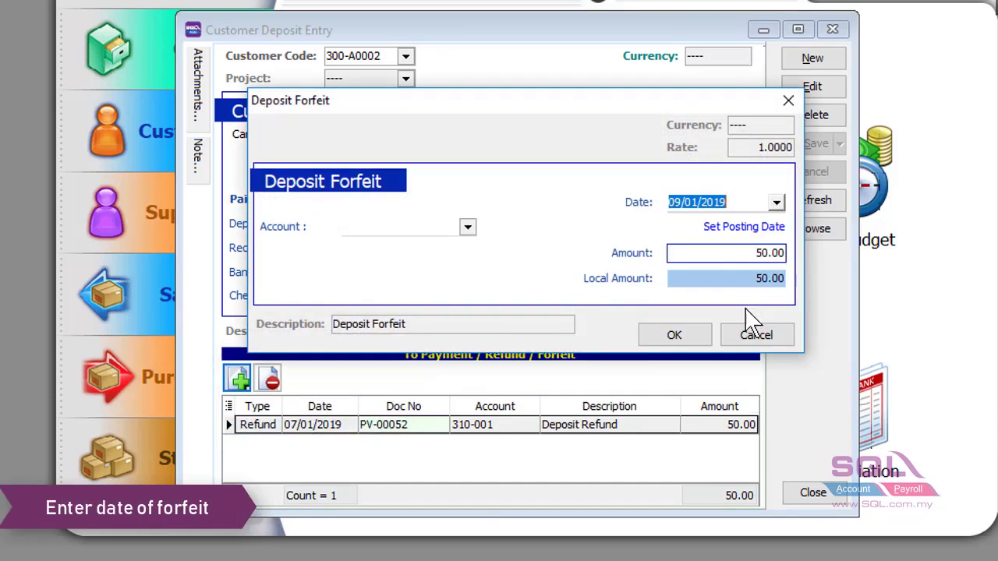
Assign the DEPOSIT FORFEITED account to the forfeit, keep the proposed amount and confirm it
left_click(468, 227)
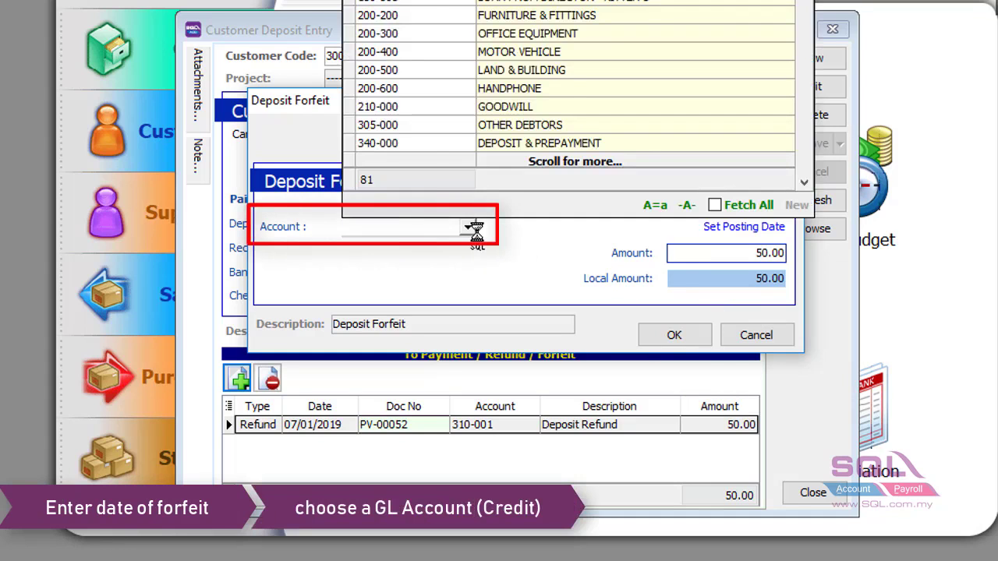
type("DE")
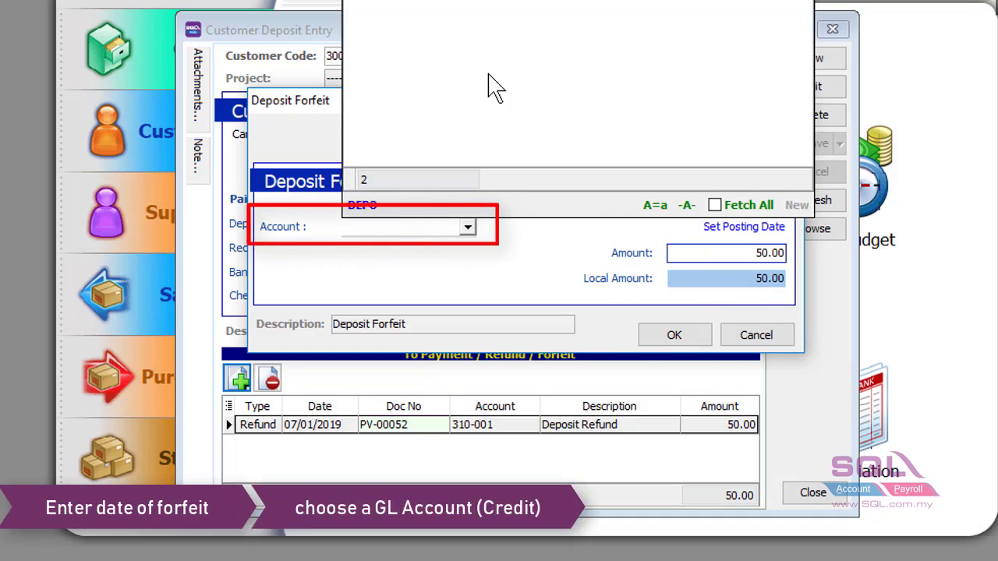
type("PO")
key("Return")
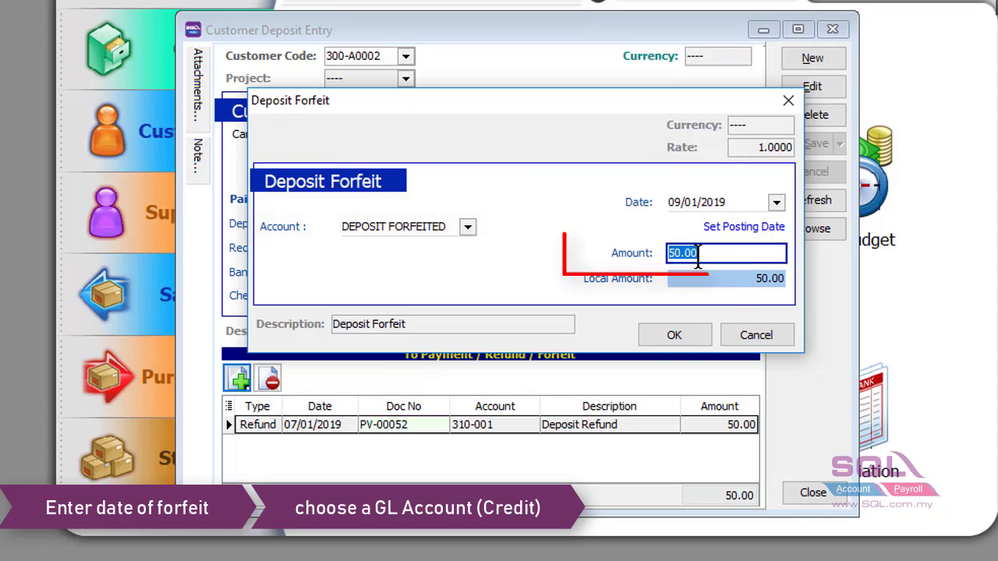
left_click(676, 335)
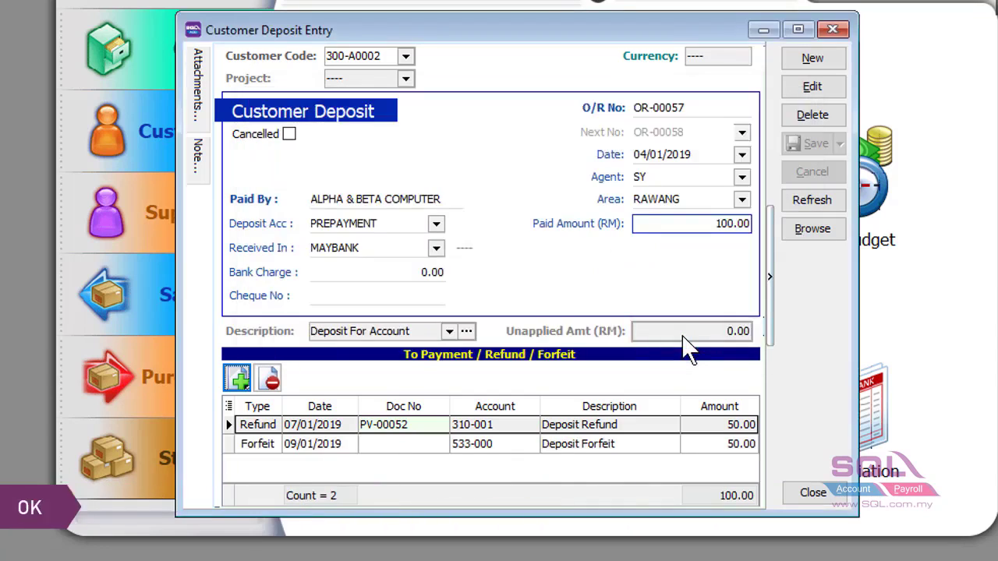
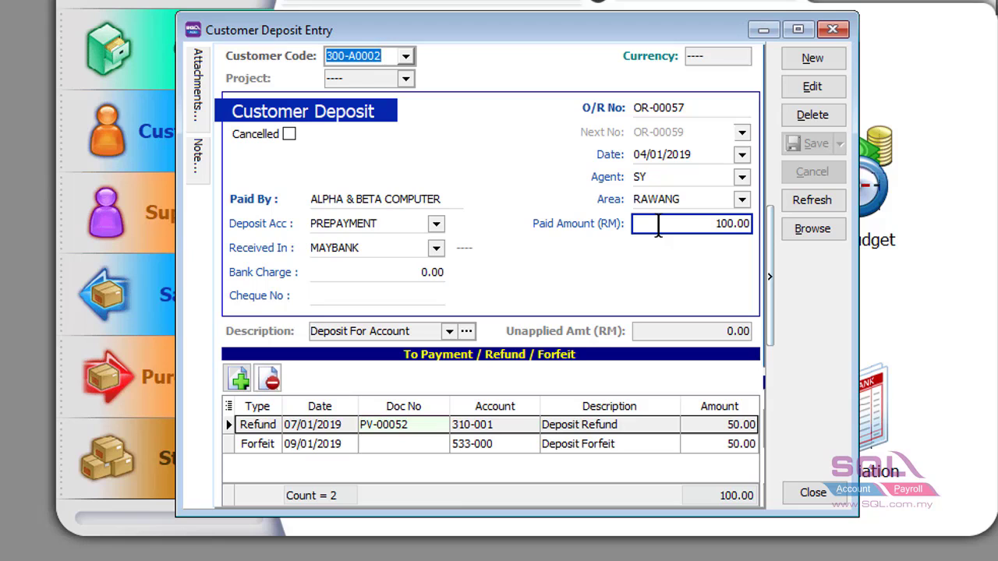
Create and save a new customer deposit of RM 100 for AB ENTERPRISE SDN BHD (300-A0003)
left_click(796, 60)
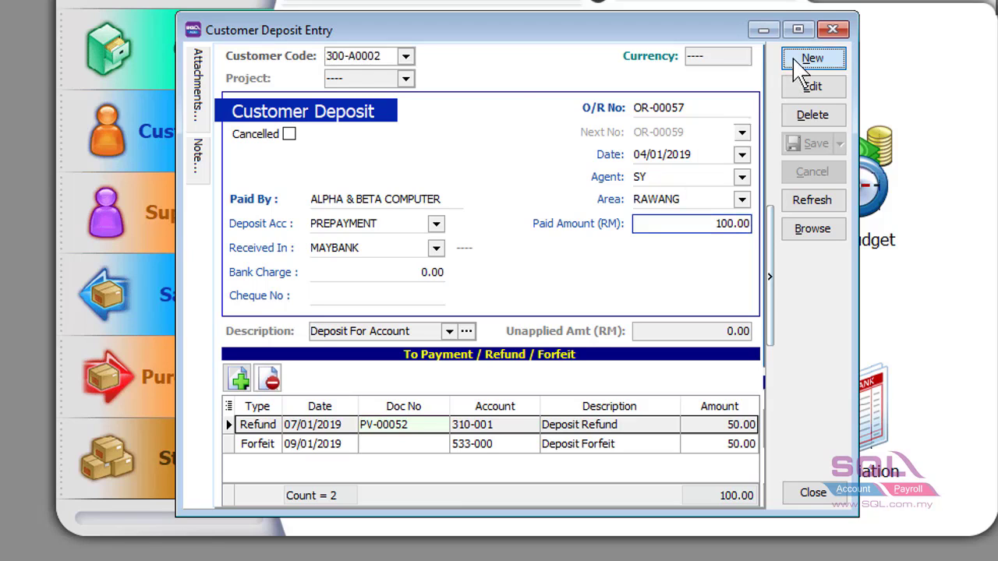
left_click(407, 57)
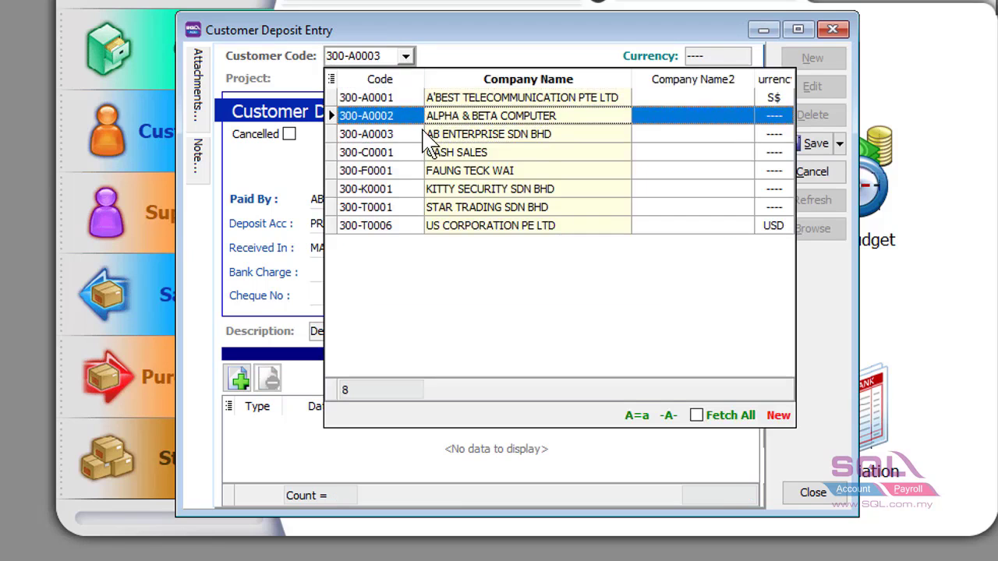
left_click(425, 136)
left_click(714, 219)
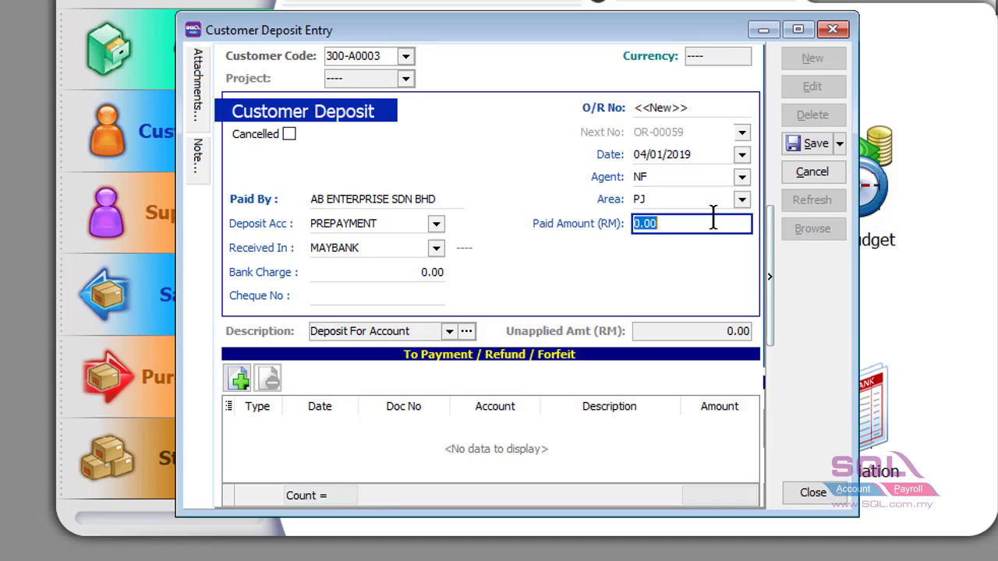
type("100")
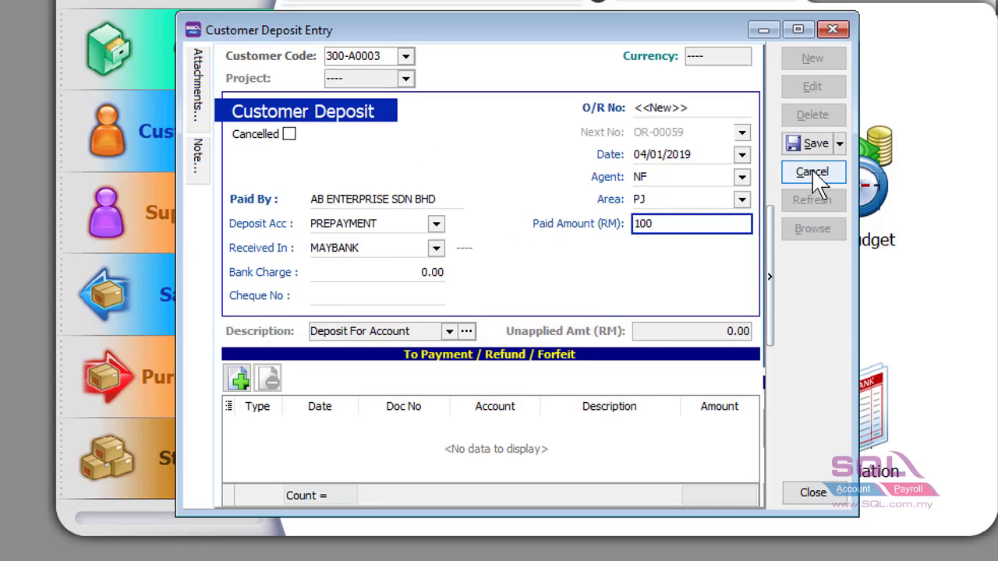
left_click(814, 143)
left_click(583, 265)
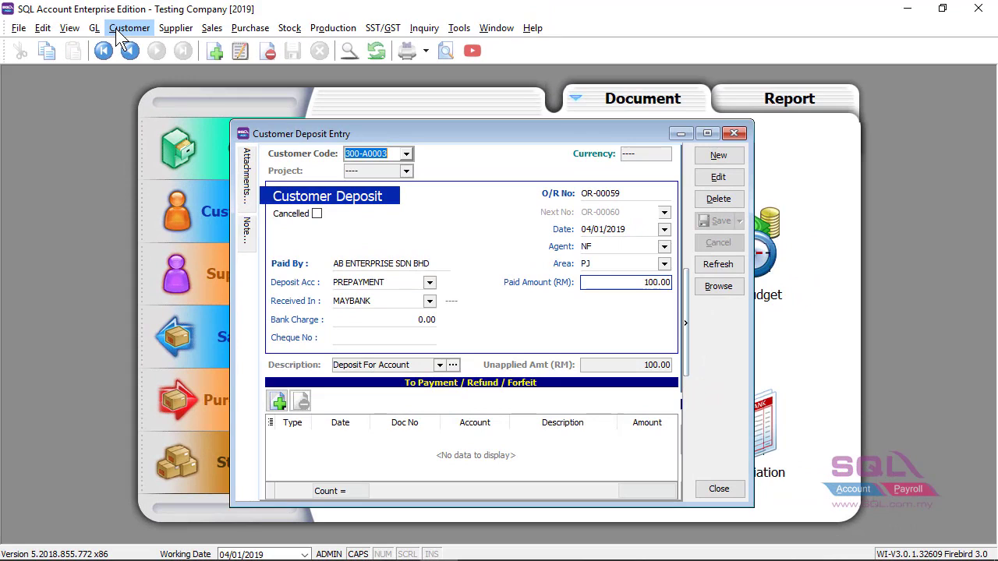
Open Customer Payment entry and arrange its restored window to cover the deposit entry window
left_click(125, 28)
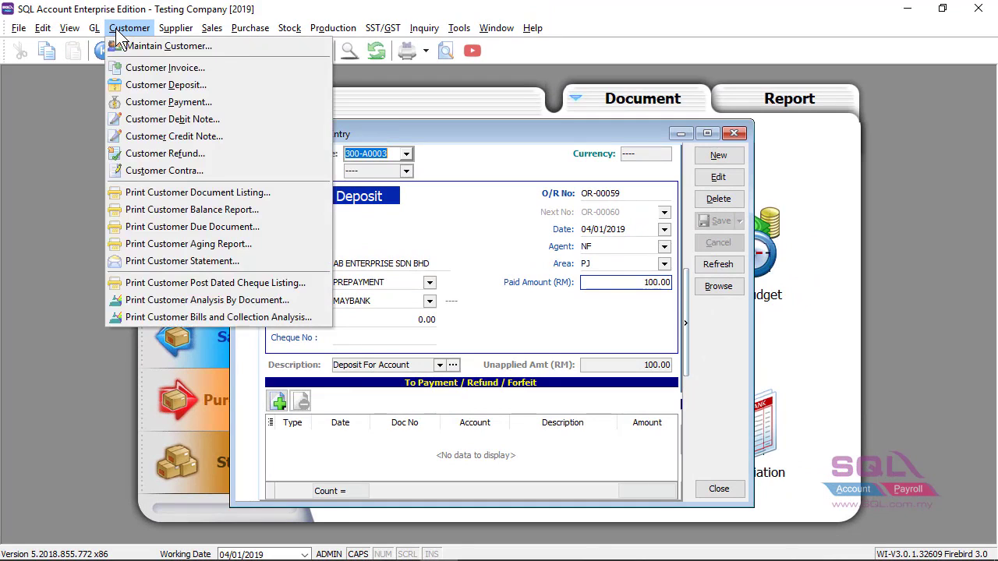
left_click(131, 103)
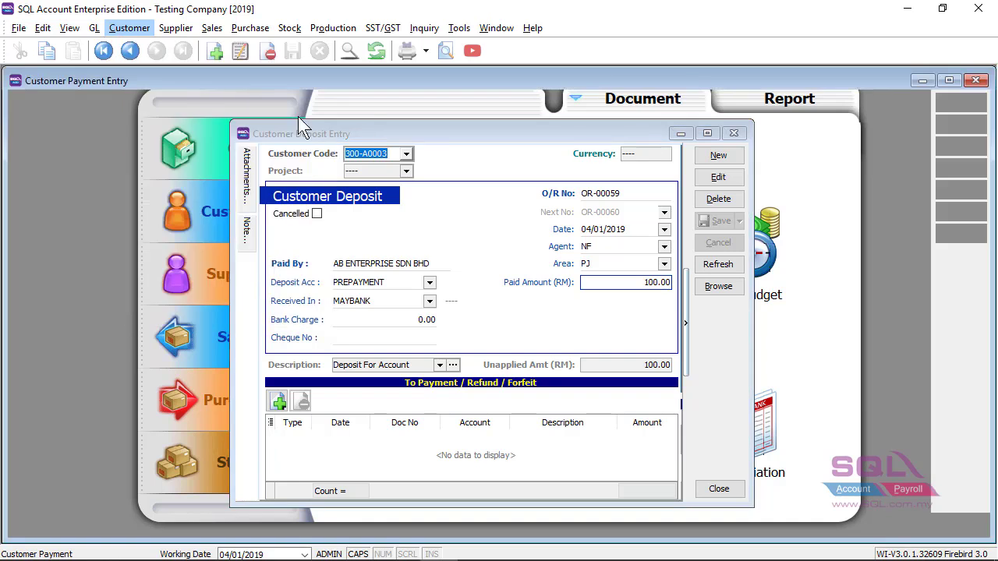
left_click(949, 80)
left_click_drag(322, 215, 594, 140)
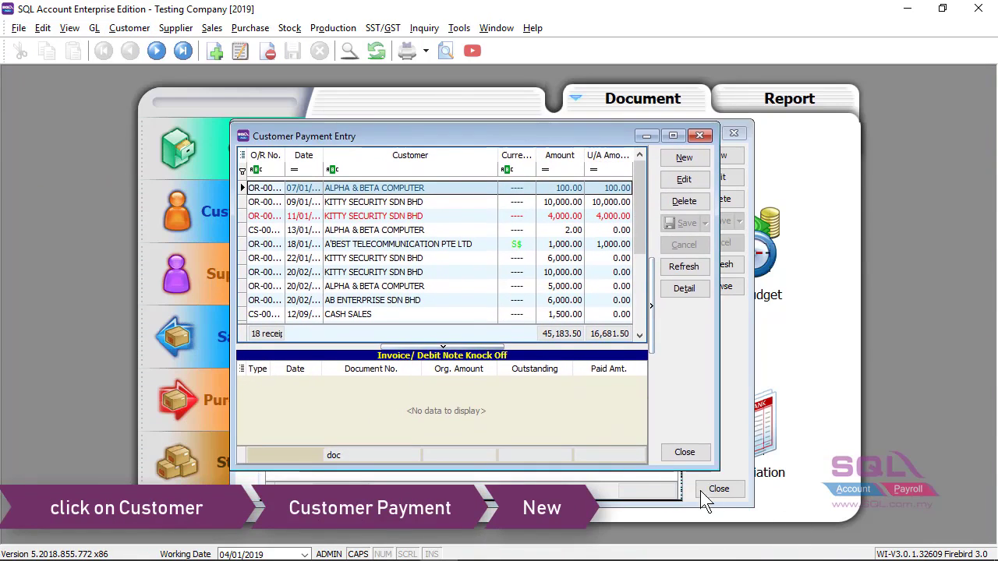
left_click_drag(718, 468, 752, 506)
Start a new customer payment for AB ENTERPRISE SDN BHD (300-A0003)
left_click(714, 158)
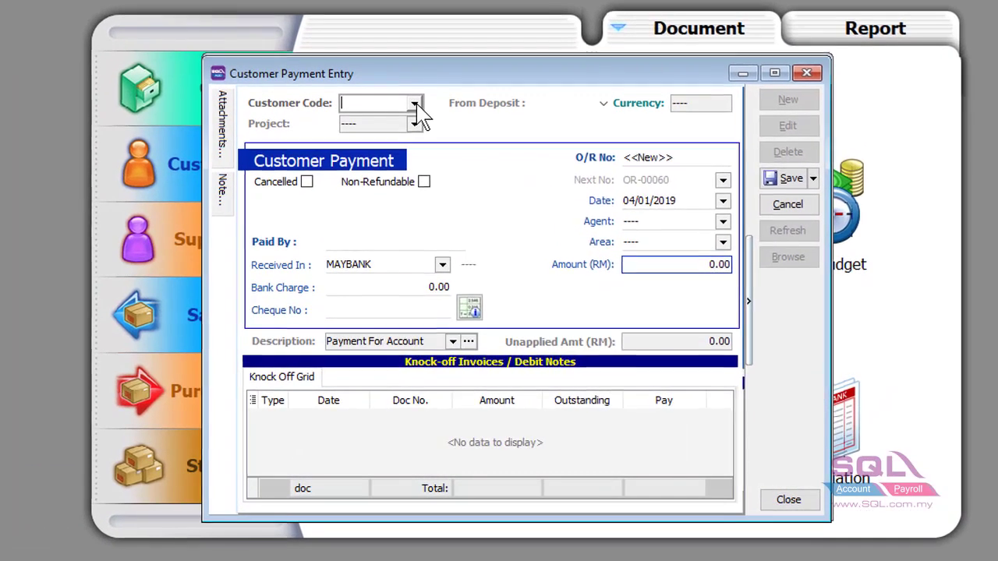
left_click(415, 104)
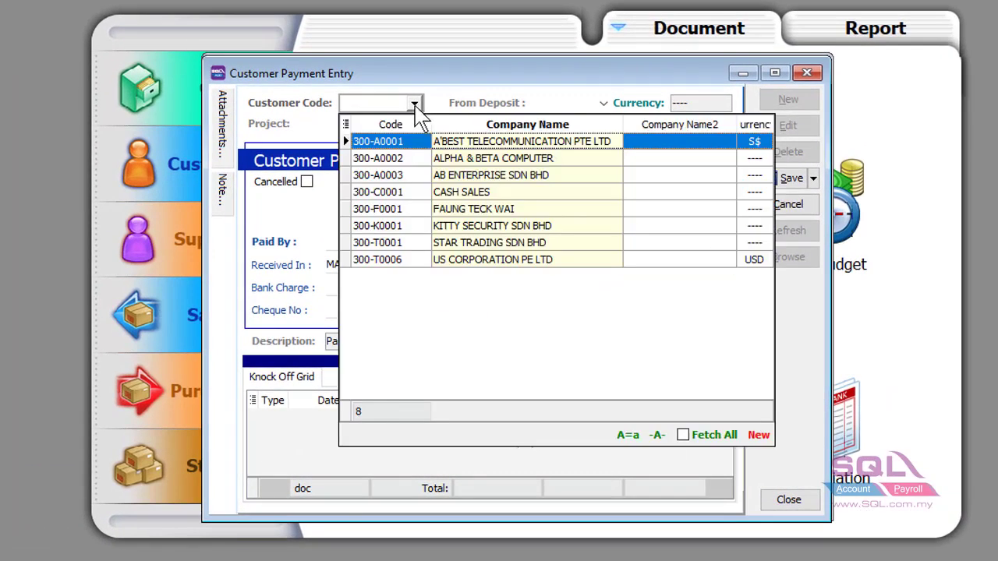
left_click(416, 175)
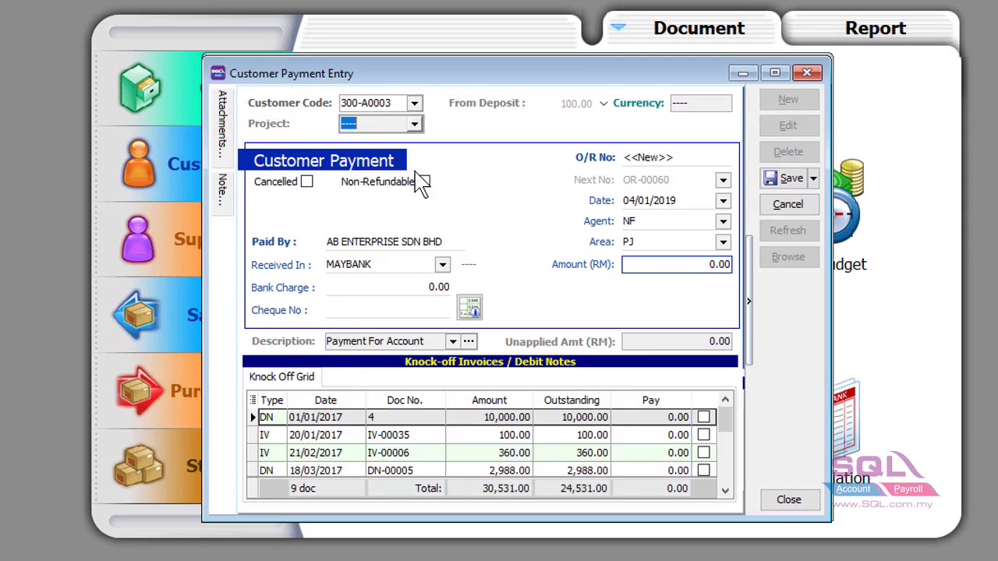
Draw the payment from deposit OR-00059, knock off the debit note dated 01/01/2017 and save the payment
left_click(603, 103)
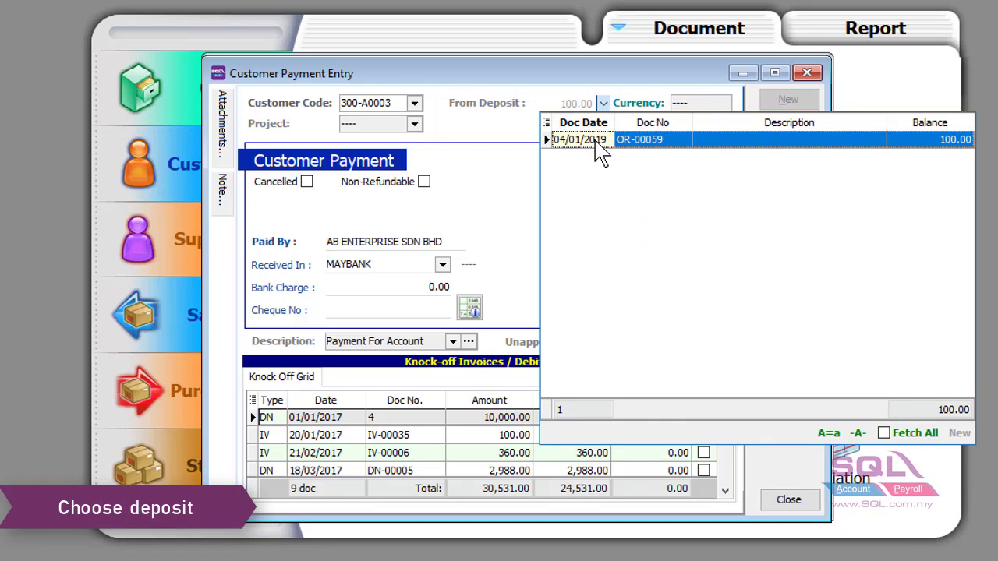
left_click(600, 142)
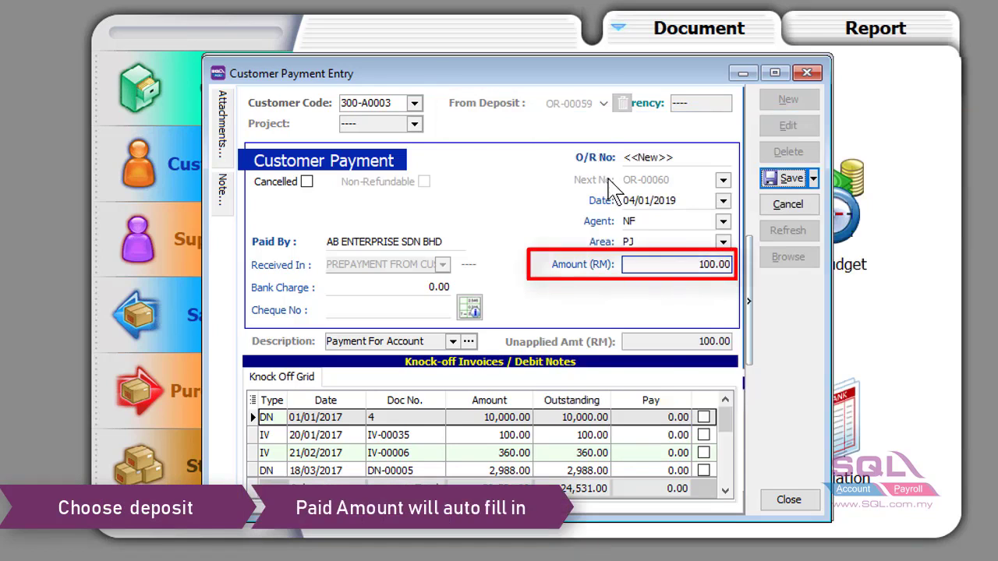
left_click(703, 418)
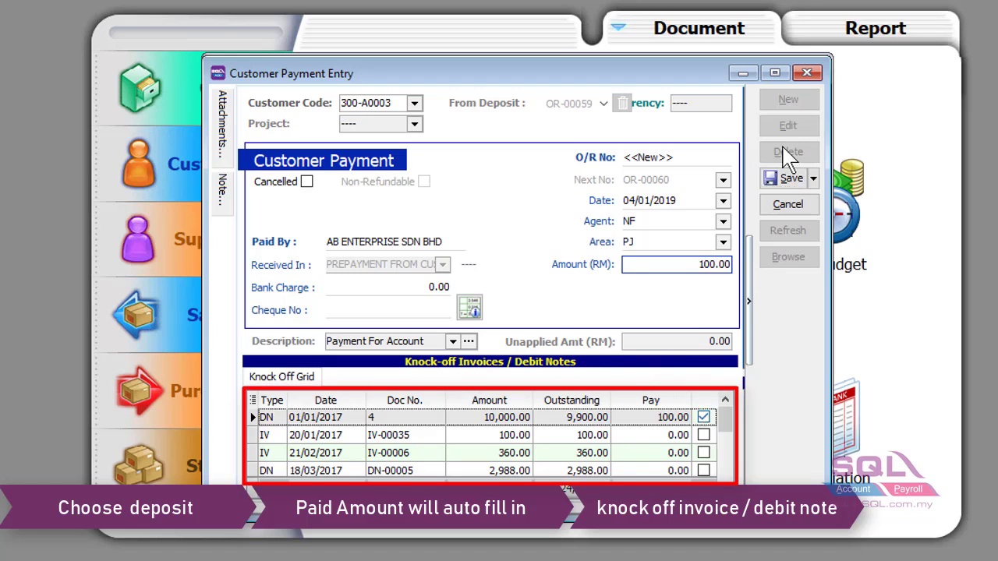
left_click(787, 185)
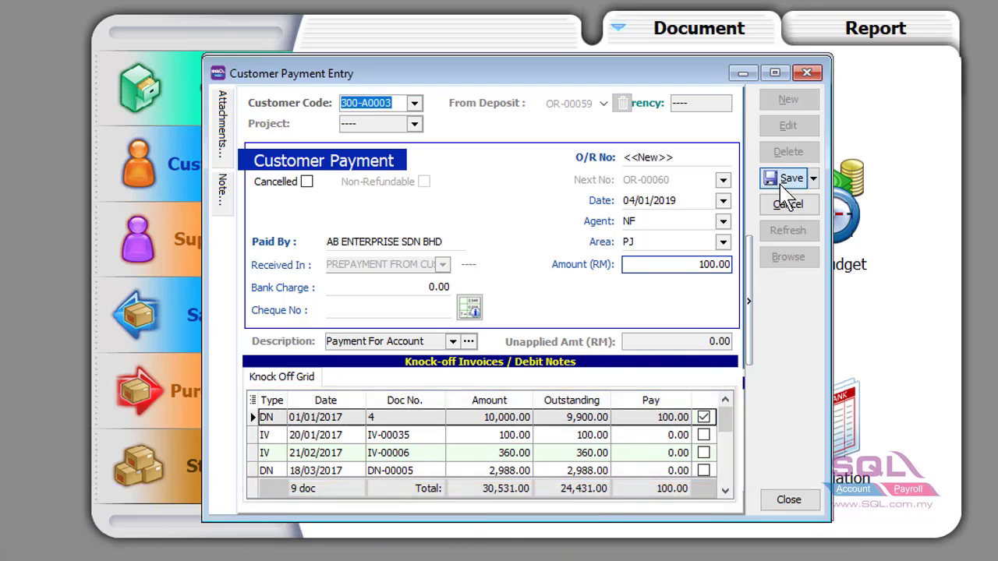
Show the double entry of the saved customer payment
right_click(775, 320)
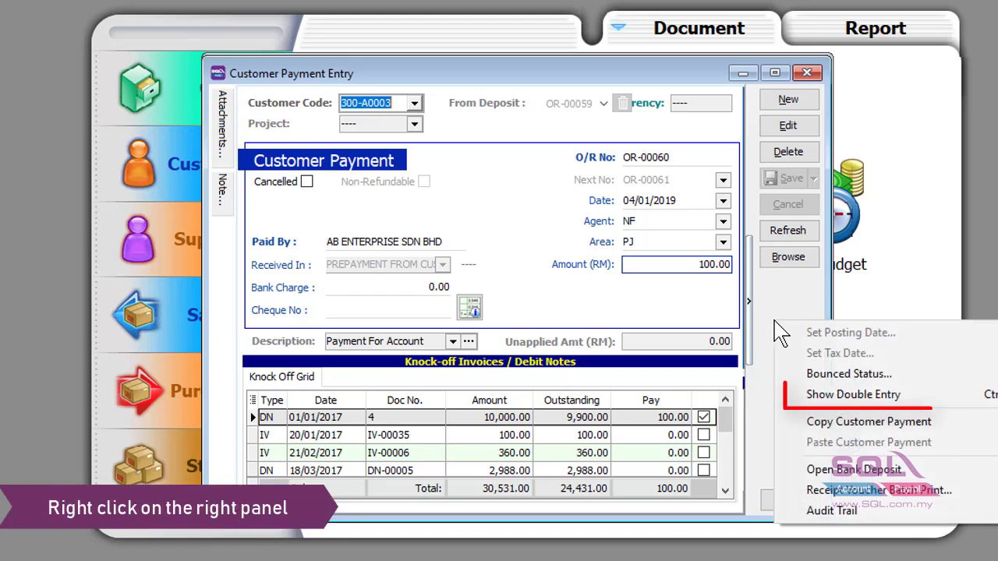
left_click(811, 395)
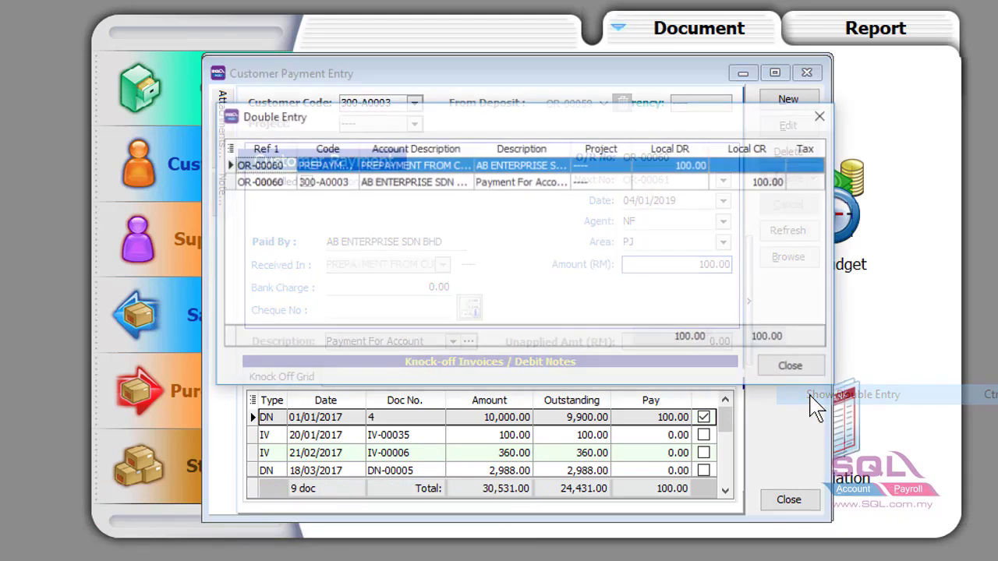